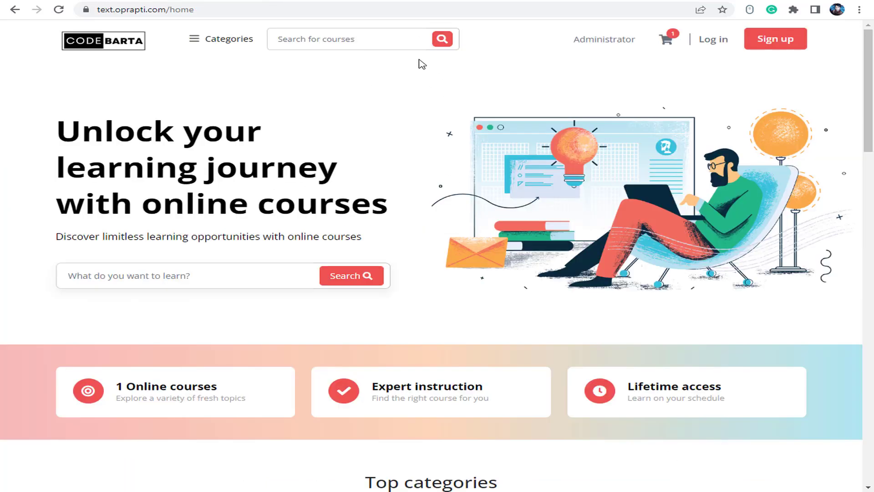
{"action": "scroll", "coordinate": [417, 62], "scroll_direction": "down", "scroll_amount": 15}
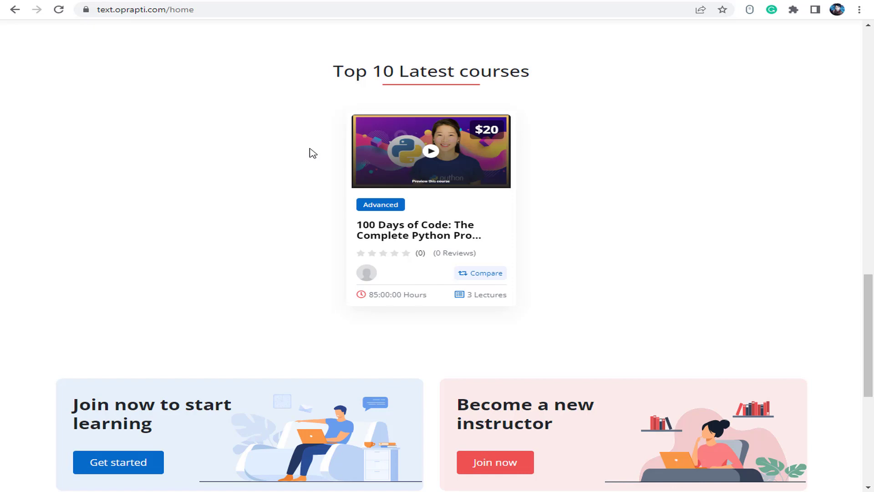
{"action": "scroll", "coordinate": [119, 43], "scroll_direction": "up", "scroll_amount": 15}
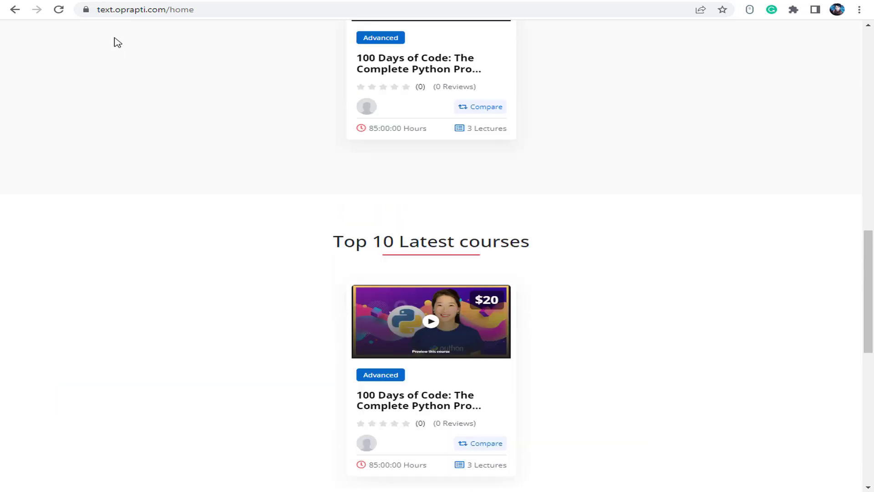
{"action": "scroll", "coordinate": [223, 68], "scroll_direction": "up", "scroll_amount": 3}
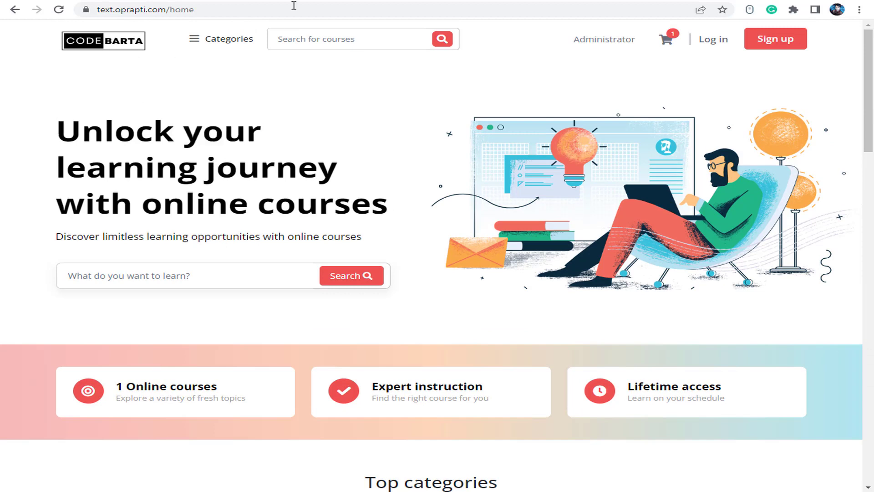
Step: Search Google for "google search console" in a new tab, open the Search Console Tools result and start the console
{"action": "key", "text": "ctrl+t"}
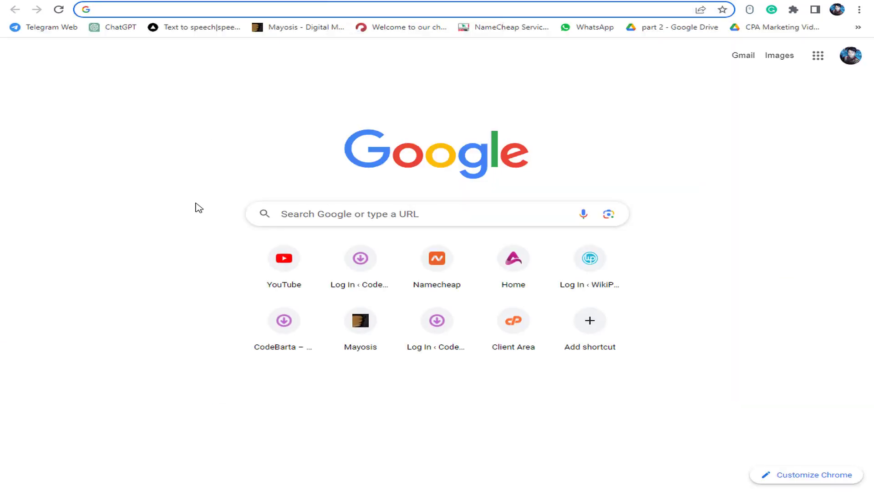
{"action": "type", "text": "google se"}
{"action": "left_click", "coordinate": [199, 55]}
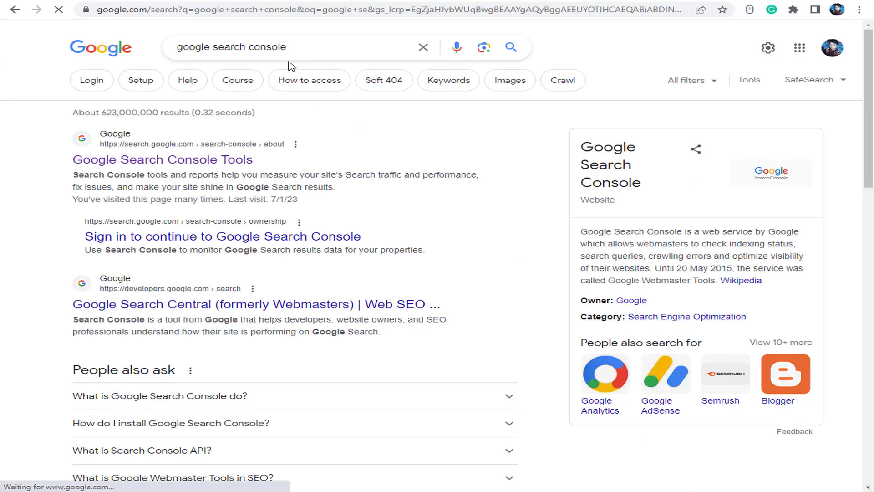
{"action": "left_click", "coordinate": [238, 164]}
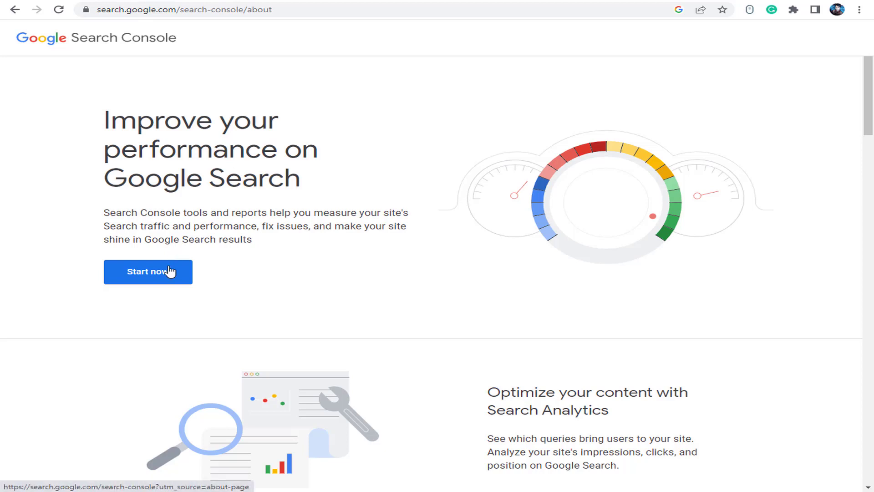
{"action": "left_click", "coordinate": [169, 272]}
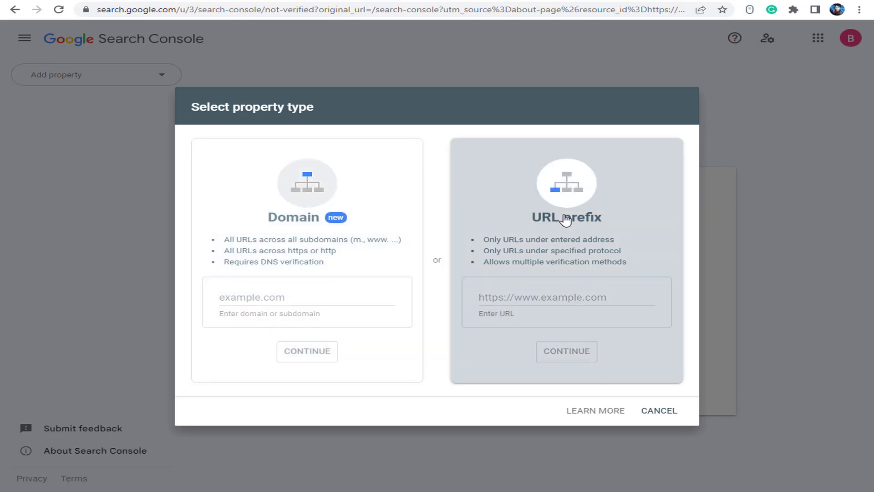
{"action": "left_click", "coordinate": [554, 295]}
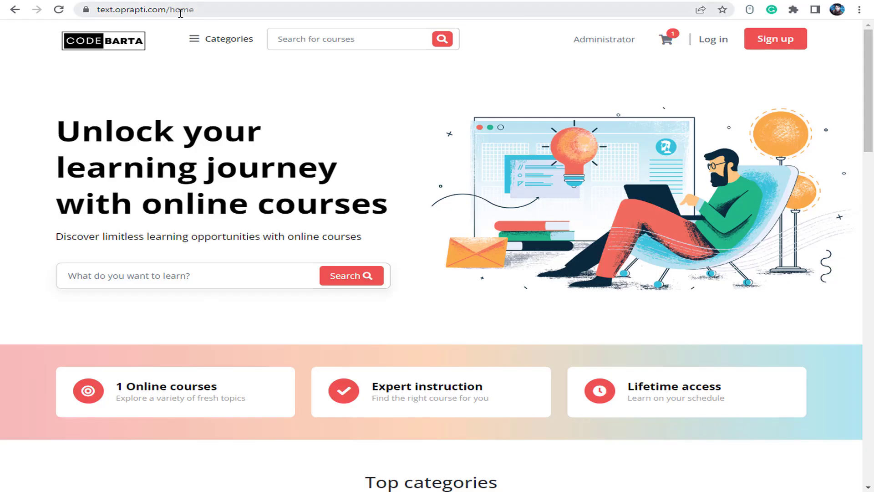
{"action": "left_click", "coordinate": [182, 10]}
{"action": "left_click", "coordinate": [246, 10]}
{"action": "left_click_drag", "start_coordinate": [197, 10], "coordinate": [97, 10]}
{"action": "right_click", "coordinate": [125, 14]}
{"action": "left_click", "coordinate": [150, 73]}
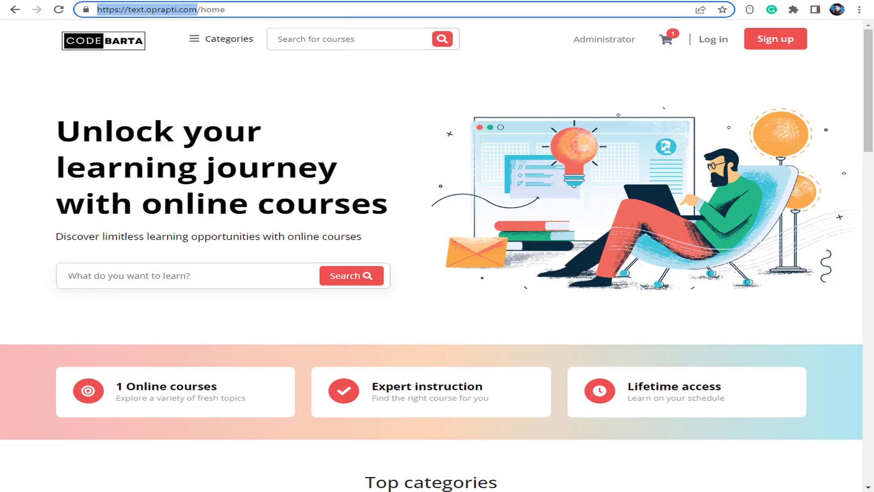
{"action": "key", "text": "ctrl+Tab"}
{"action": "key", "text": "ctrl+v"}
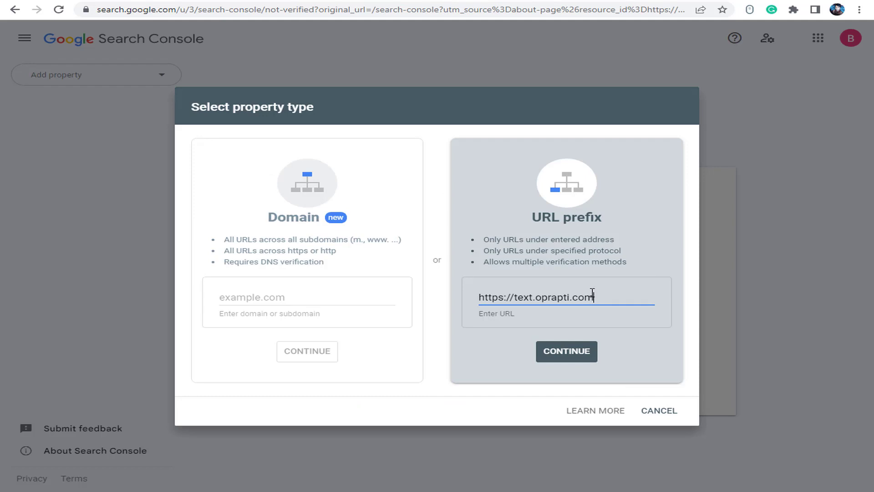
{"action": "left_click", "coordinate": [626, 273]}
{"action": "left_click", "coordinate": [582, 351]}
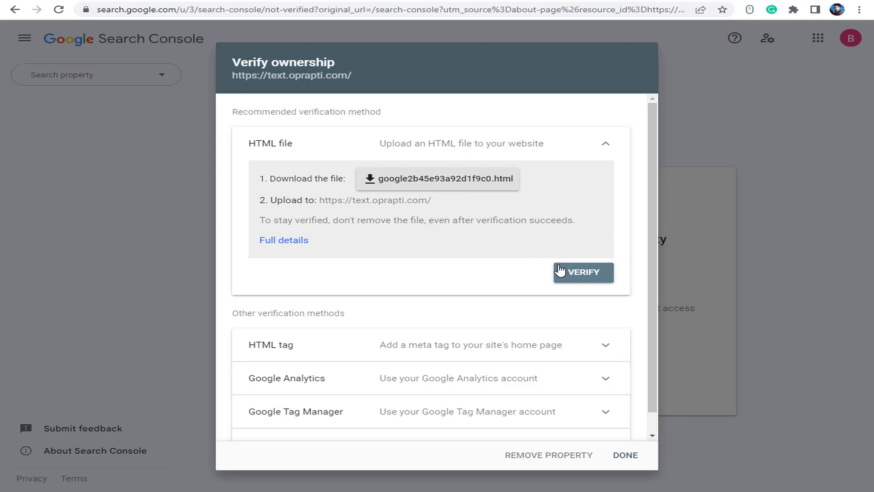
Step: Examine the HTML tag verification method and its meta tag
{"action": "left_click", "coordinate": [407, 352]}
{"action": "scroll", "coordinate": [403, 328], "scroll_direction": "down", "scroll_amount": 3}
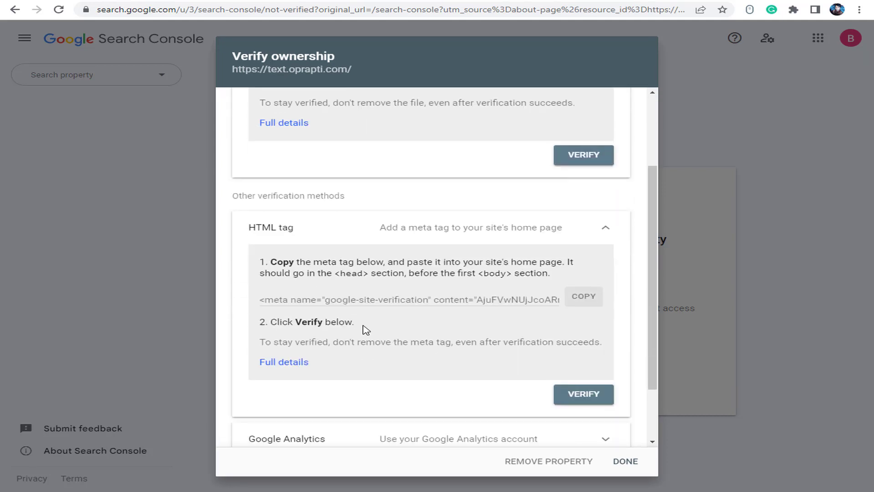
{"action": "left_click", "coordinate": [366, 298]}
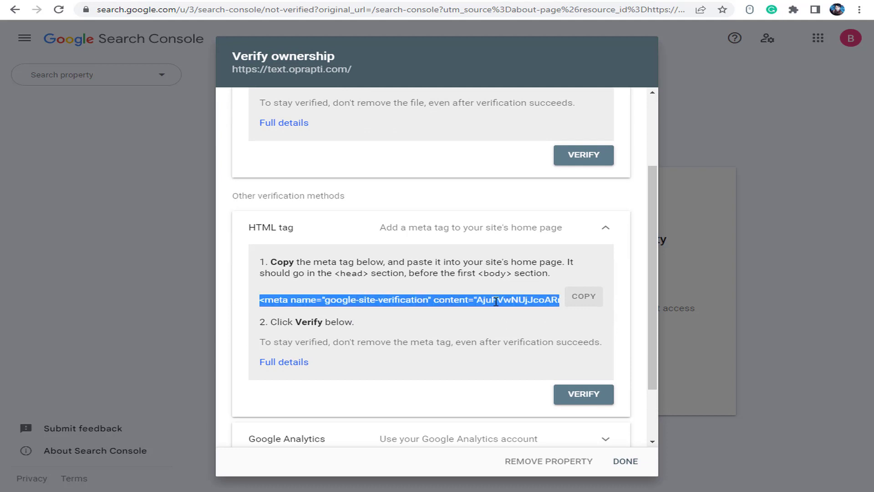
{"action": "scroll", "coordinate": [487, 310], "scroll_direction": "down", "scroll_amount": 2}
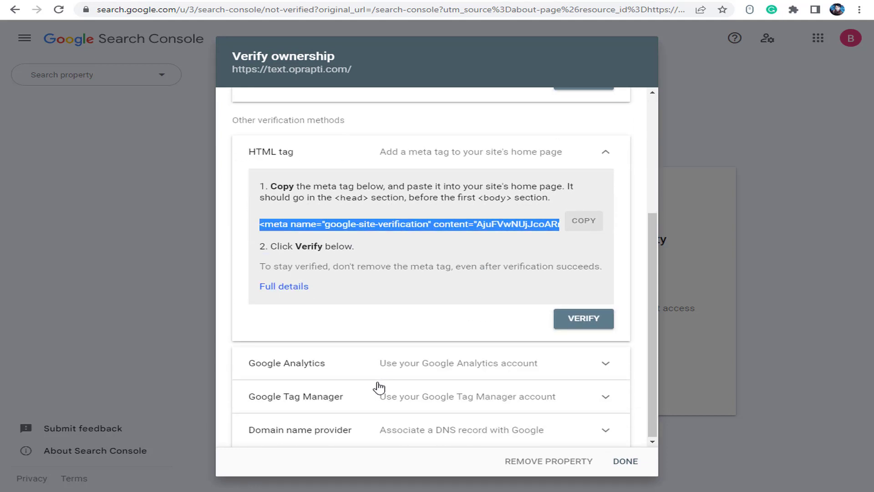
Step: Try to verify ownership with the Google Analytics method, and dismiss the result message
{"action": "left_click", "coordinate": [411, 372]}
{"action": "scroll", "coordinate": [412, 349], "scroll_direction": "down", "scroll_amount": 3}
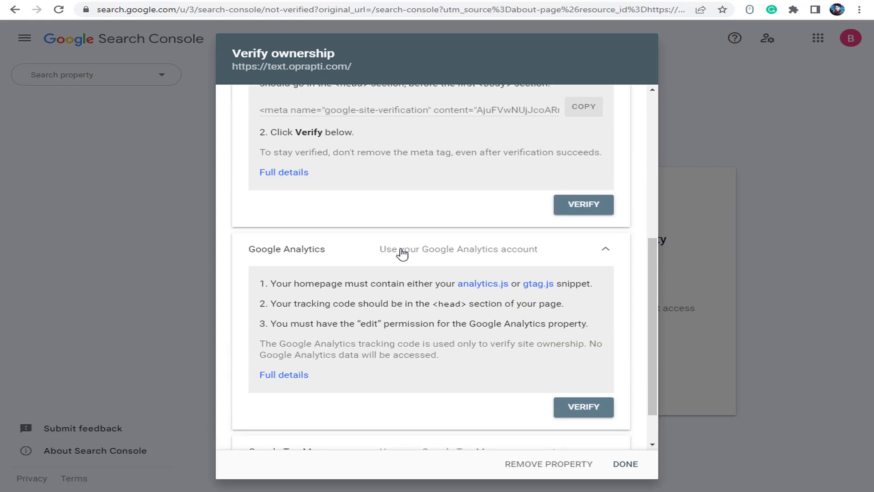
{"action": "scroll", "coordinate": [406, 253], "scroll_direction": "up", "scroll_amount": 2}
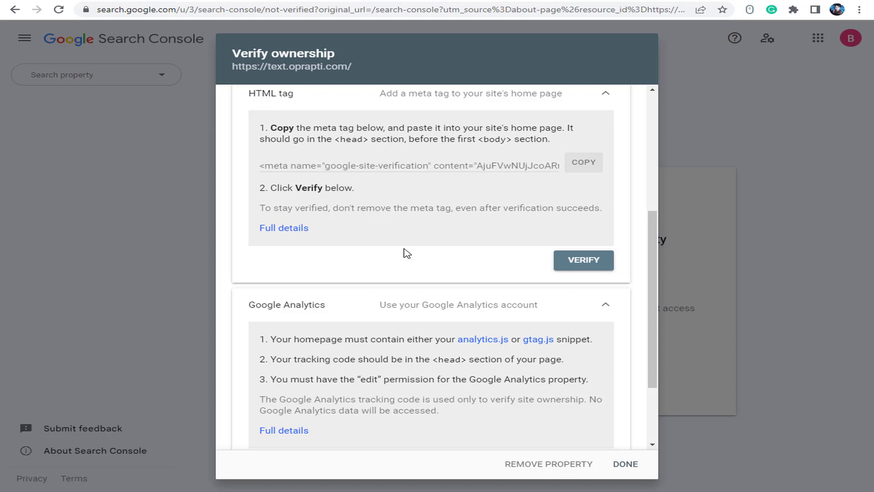
{"action": "scroll", "coordinate": [644, 363], "scroll_direction": "down", "scroll_amount": 2}
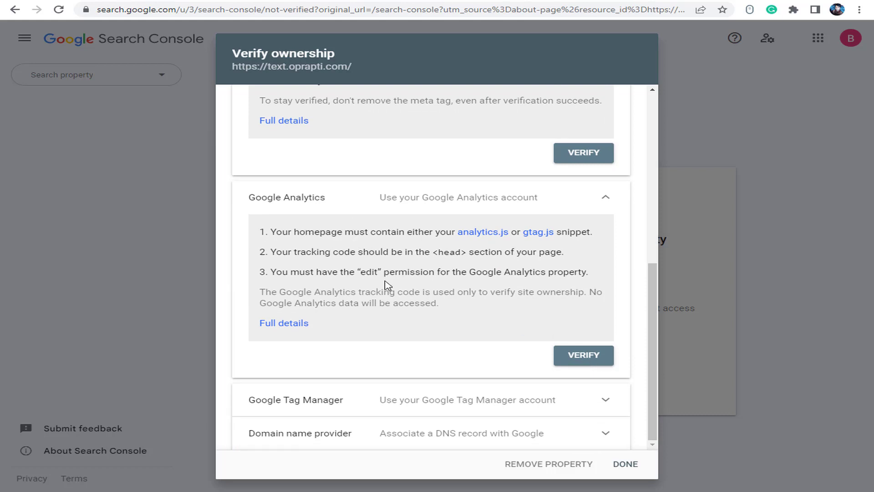
{"action": "left_click", "coordinate": [575, 355]}
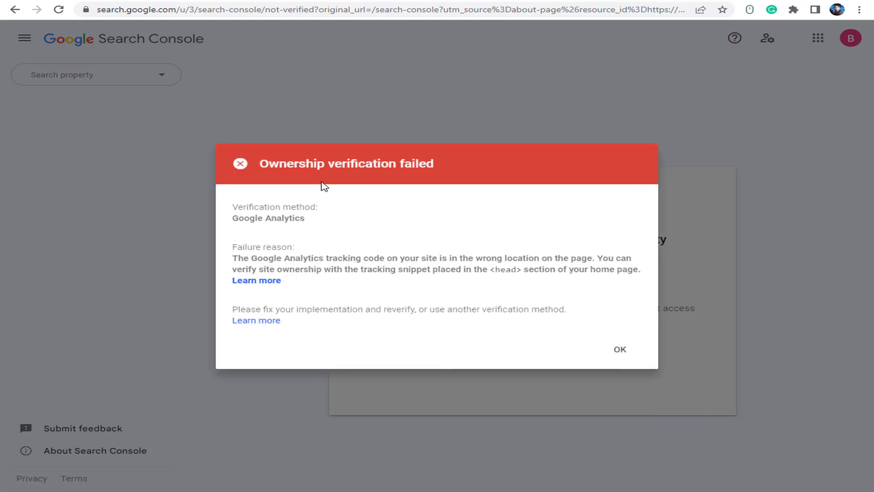
{"action": "left_click_drag", "start_coordinate": [267, 164], "coordinate": [391, 167]}
{"action": "left_click", "coordinate": [418, 168]}
{"action": "left_click", "coordinate": [628, 352]}
Step: Download the HTML verification file from the recommended HTML file method and close the download bar
{"action": "scroll", "coordinate": [346, 351], "scroll_direction": "down", "scroll_amount": 1}
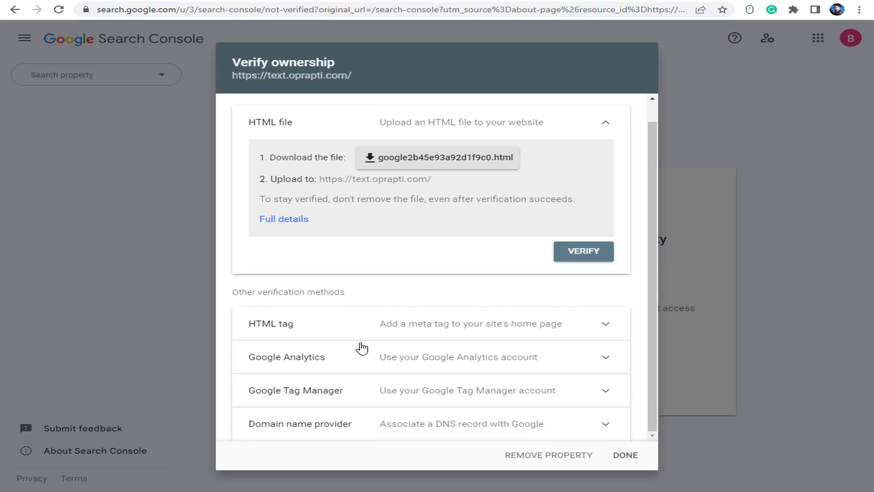
{"action": "left_click", "coordinate": [306, 326]}
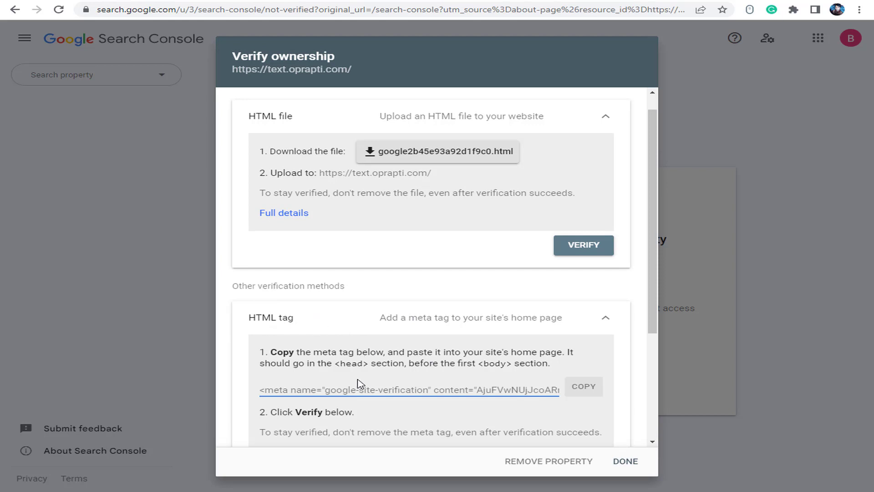
{"action": "scroll", "coordinate": [324, 270], "scroll_direction": "up", "scroll_amount": 1}
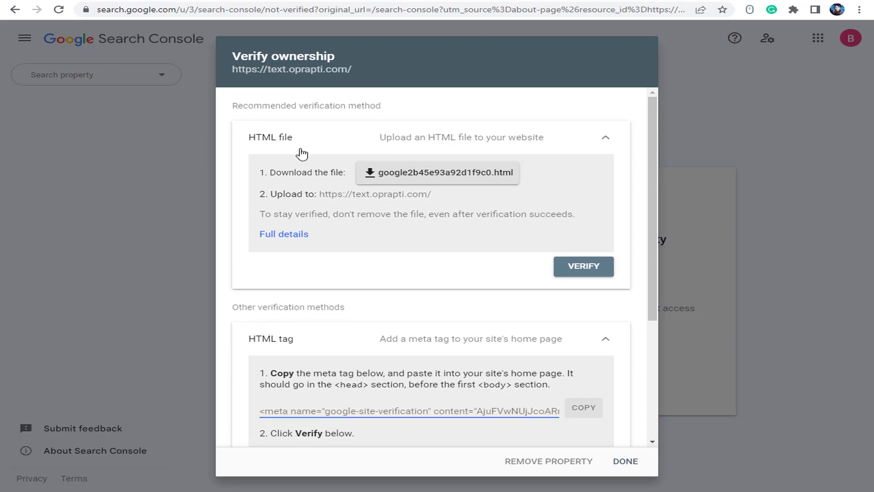
{"action": "left_click", "coordinate": [402, 182]}
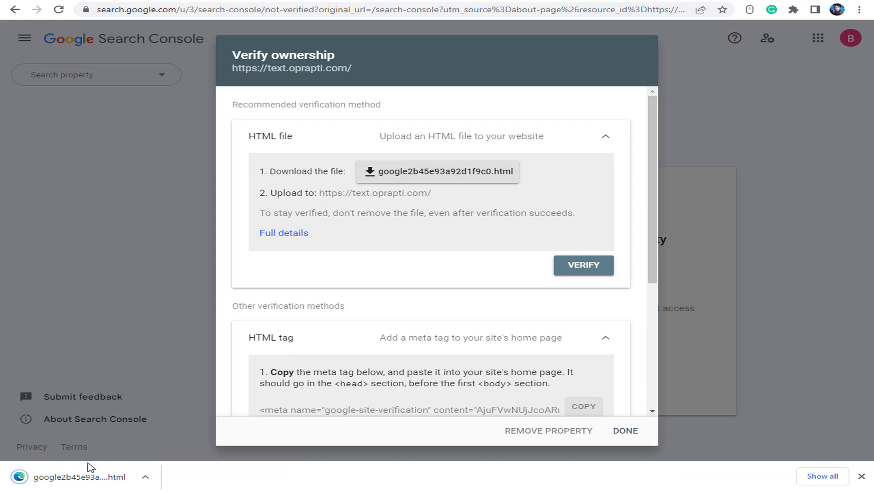
{"action": "left_click", "coordinate": [861, 476]}
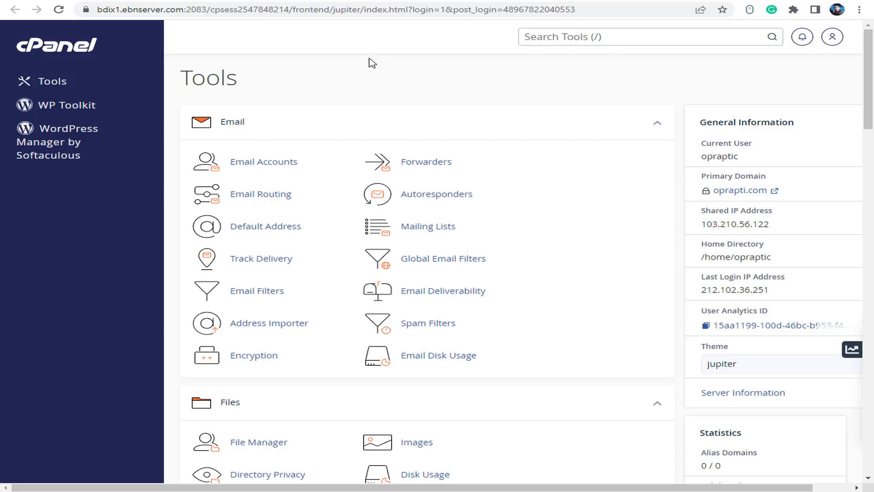
Step: Switch to cPanel and open the text.oprapti.com folder in File Manager
{"action": "left_click", "coordinate": [266, 439]}
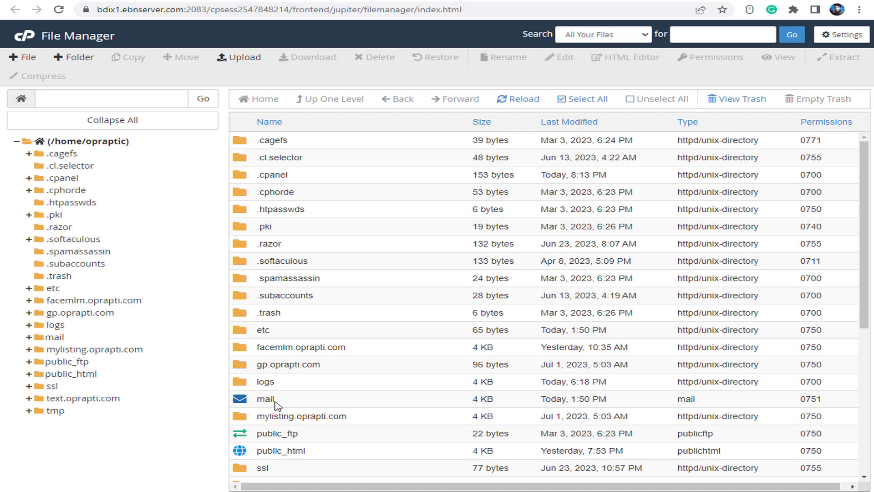
{"action": "left_click", "coordinate": [107, 400]}
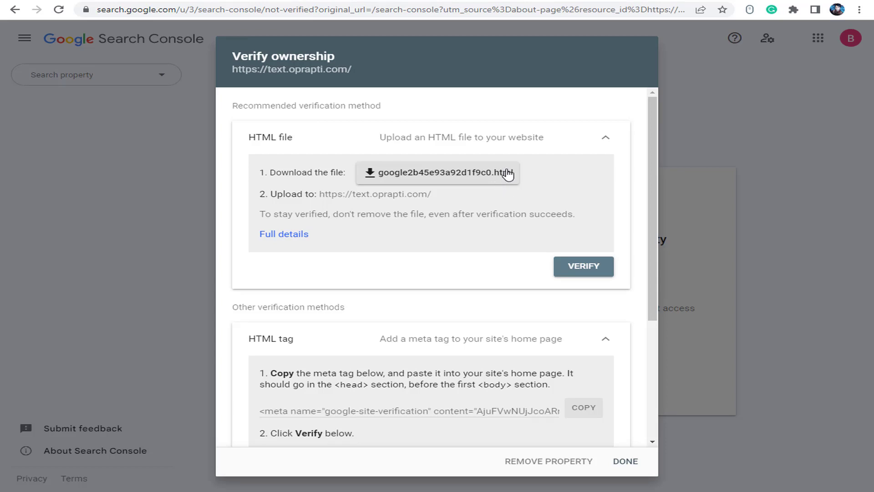
{"action": "left_click", "coordinate": [532, 2]}
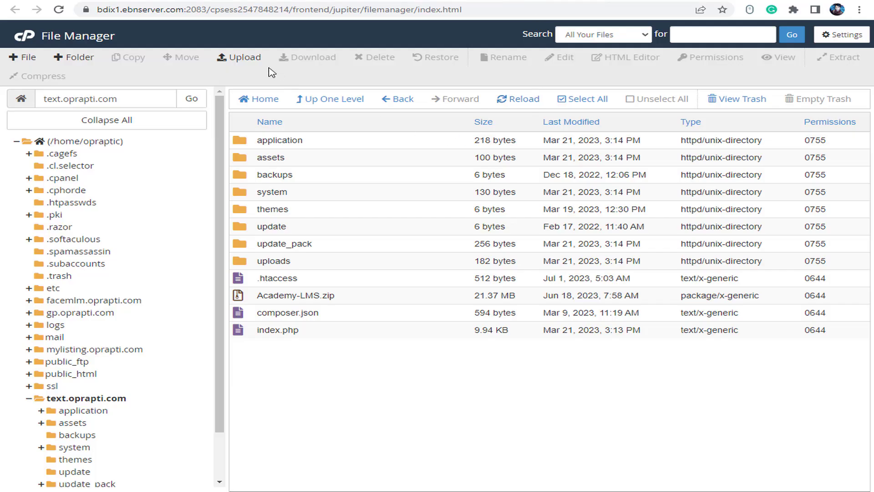
Step: Upload the downloaded HTML verification file to the text.oprapti.com folder and return to the folder listing
{"action": "left_click", "coordinate": [246, 58]}
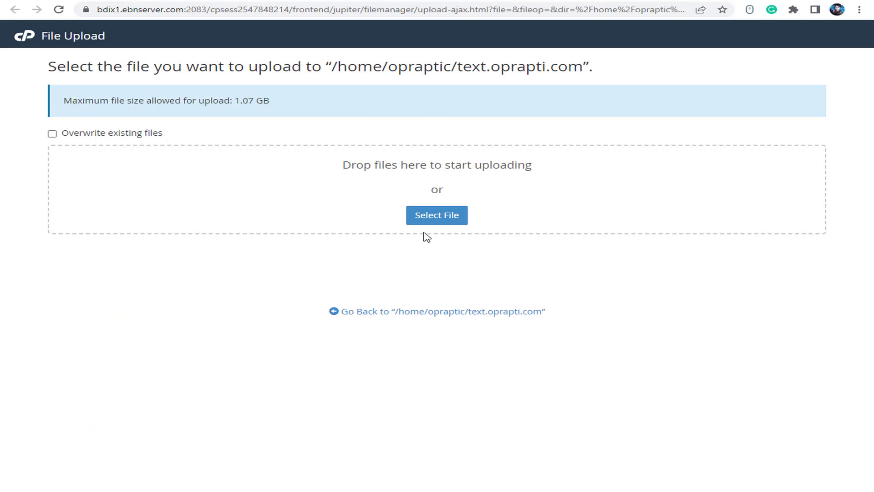
{"action": "left_click", "coordinate": [434, 223]}
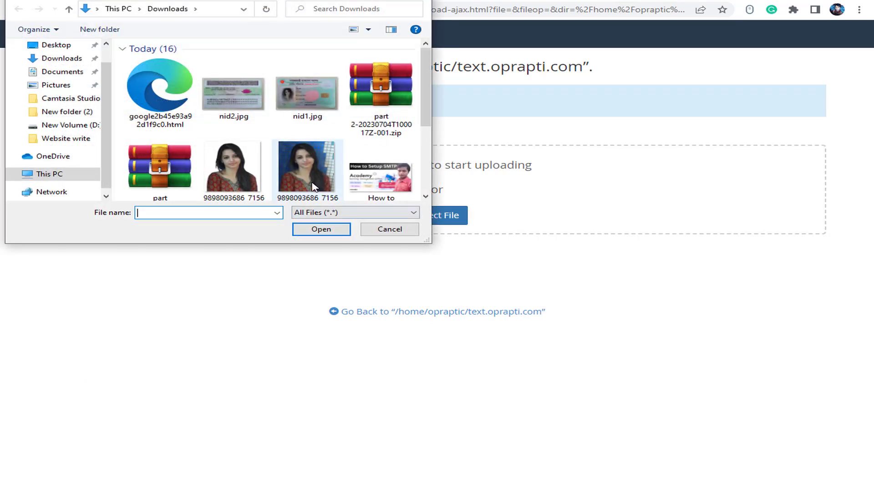
{"action": "left_click", "coordinate": [178, 117]}
{"action": "left_click", "coordinate": [322, 229]}
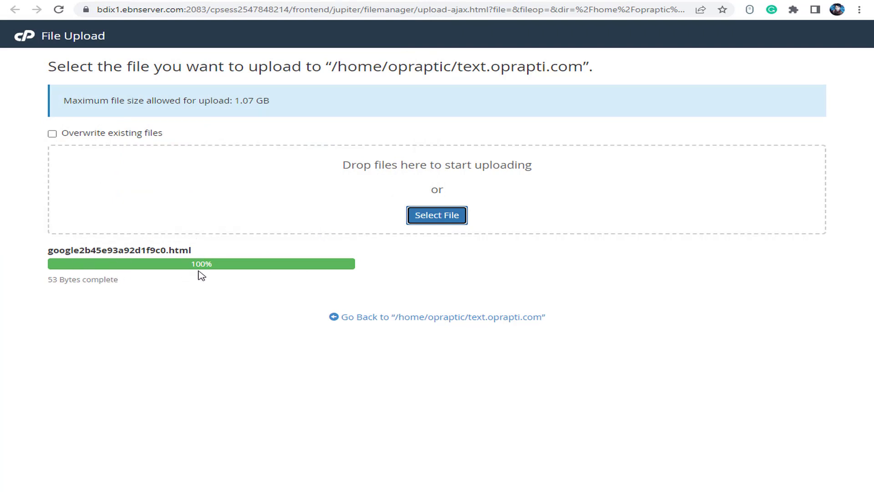
{"action": "left_click", "coordinate": [362, 317]}
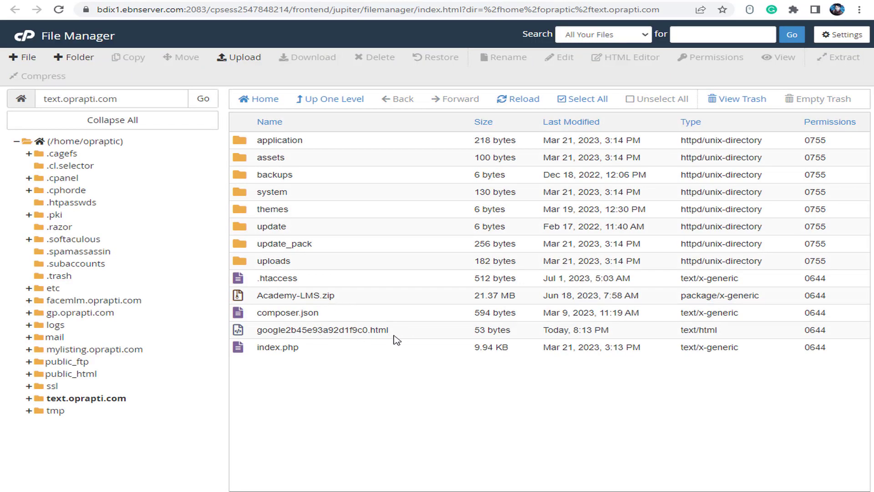
Step: View the content of the uploaded HTML verification file
{"action": "left_click", "coordinate": [363, 335]}
{"action": "right_click", "coordinate": [363, 335]}
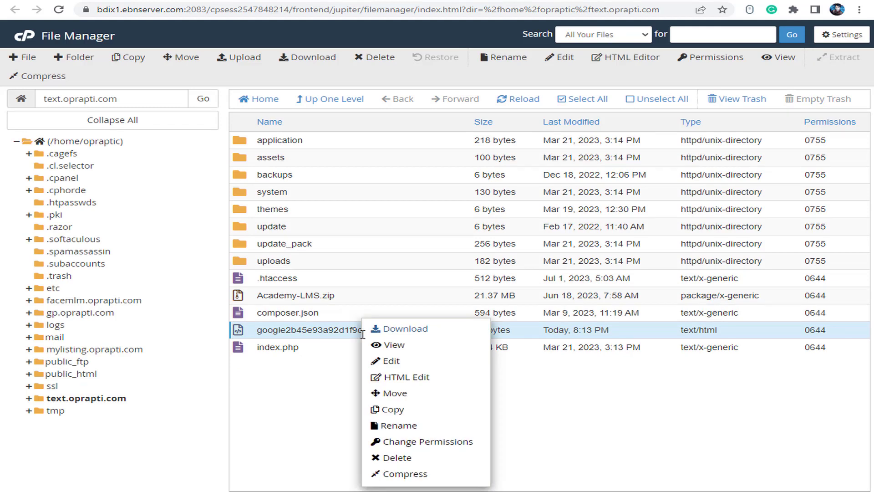
{"action": "left_click", "coordinate": [390, 349]}
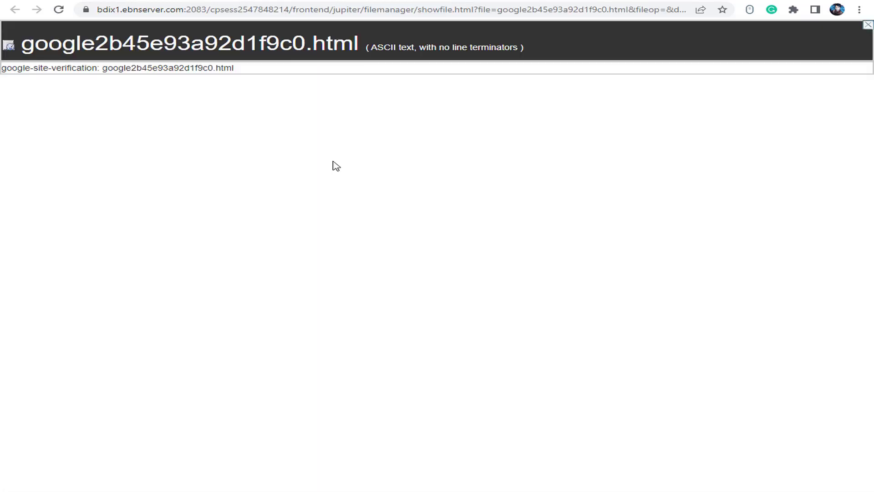
{"action": "left_click_drag", "start_coordinate": [14, 70], "coordinate": [254, 76]}
{"action": "left_click", "coordinate": [299, 80]}
{"action": "key", "text": "ctrl+shift+Tab"}
{"action": "key", "text": "ctrl+shift+Tab"}
{"action": "key", "text": "ctrl+shift+Tab"}
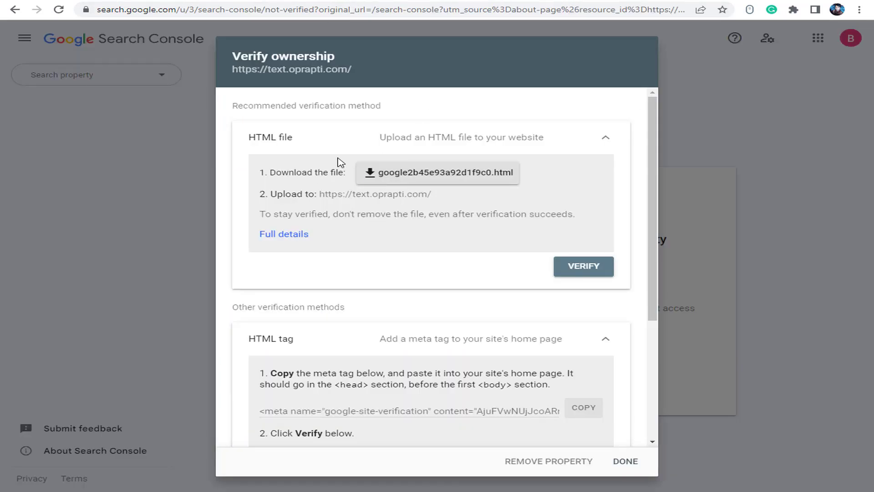
{"action": "left_click", "coordinate": [600, 268]}
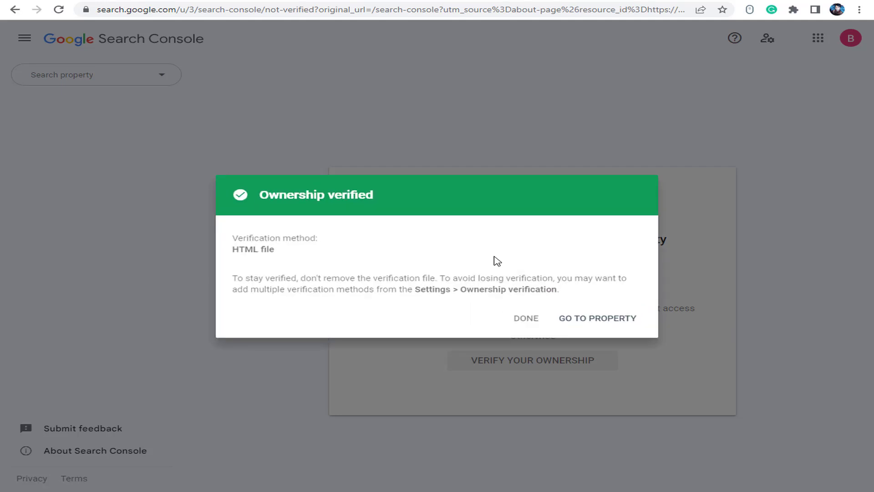
{"action": "left_click_drag", "start_coordinate": [259, 195], "coordinate": [382, 198]}
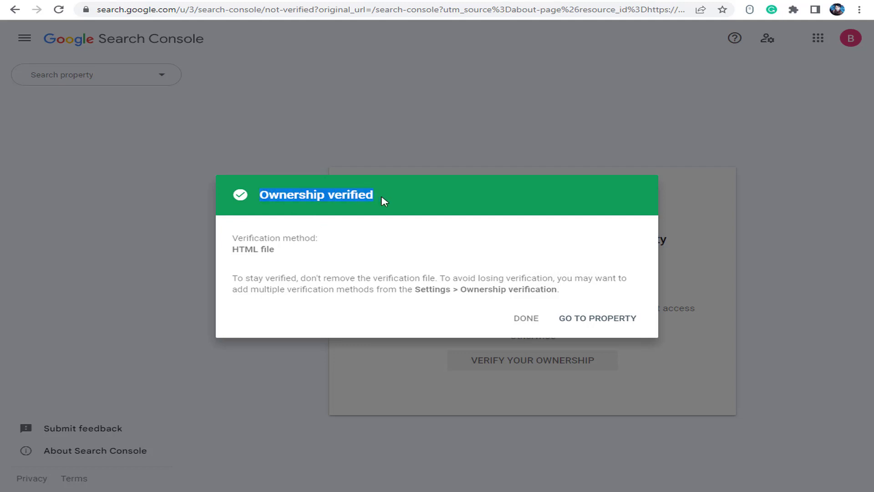
{"action": "left_click", "coordinate": [329, 236]}
{"action": "left_click_drag", "start_coordinate": [244, 240], "coordinate": [351, 246]}
{"action": "left_click", "coordinate": [351, 245]}
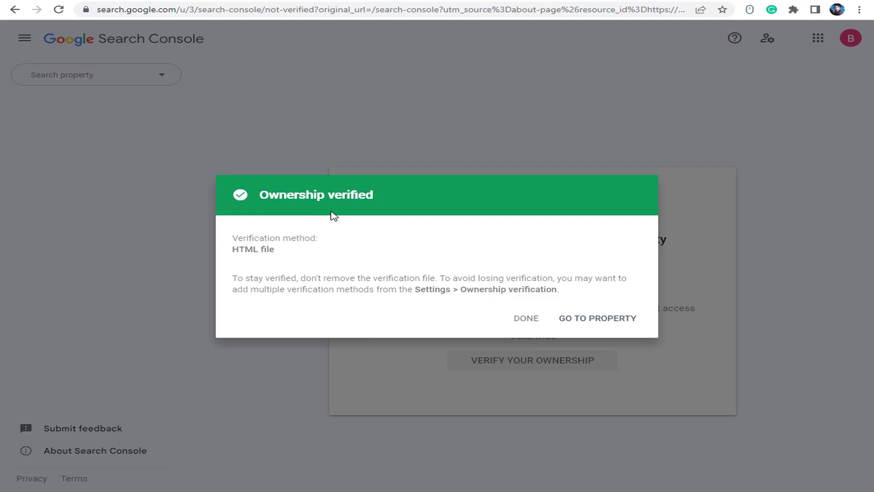
{"action": "left_click", "coordinate": [608, 321]}
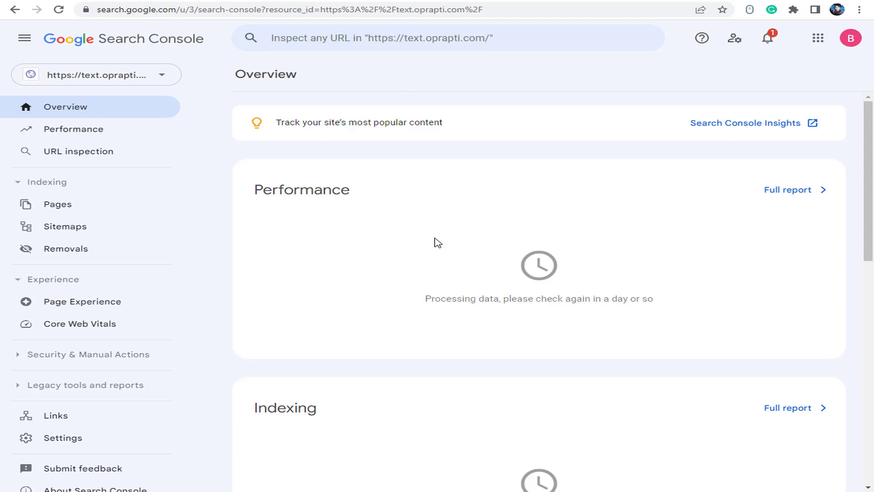
Step: Look through the property's Overview, Performance and Page indexing reports
{"action": "left_click", "coordinate": [106, 115]}
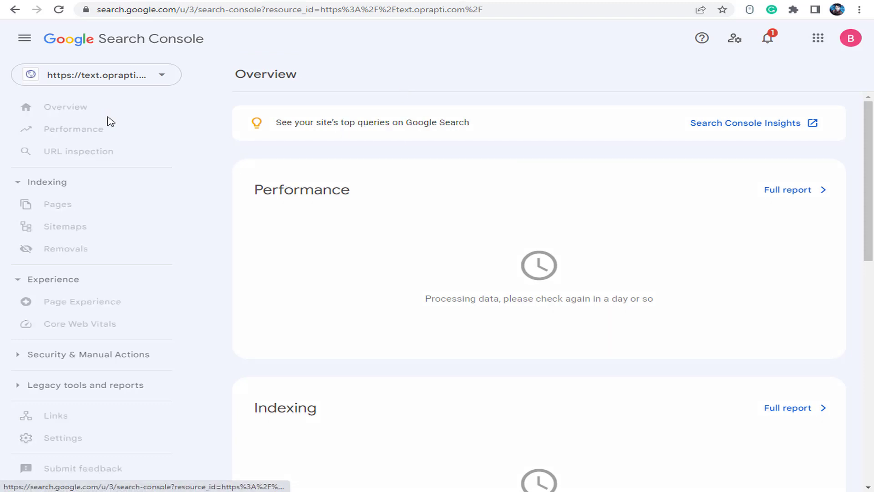
{"action": "left_click", "coordinate": [102, 135]}
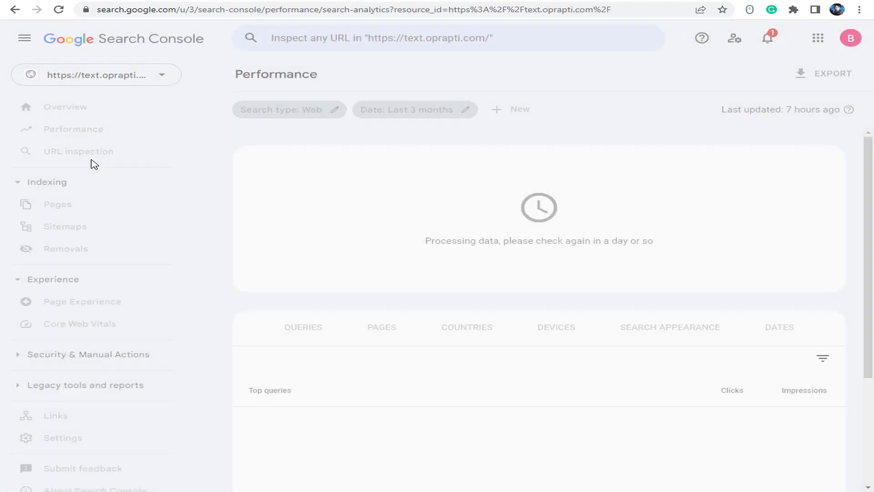
{"action": "left_click", "coordinate": [104, 198]}
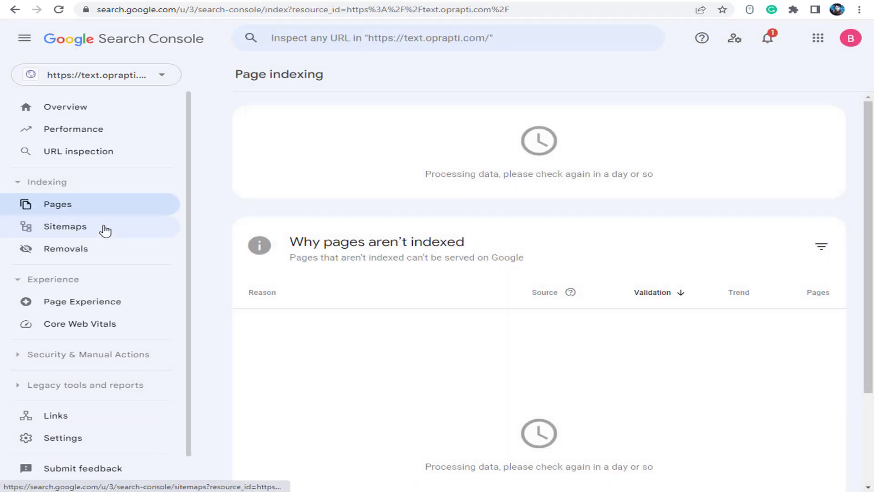
{"action": "left_click", "coordinate": [102, 228]}
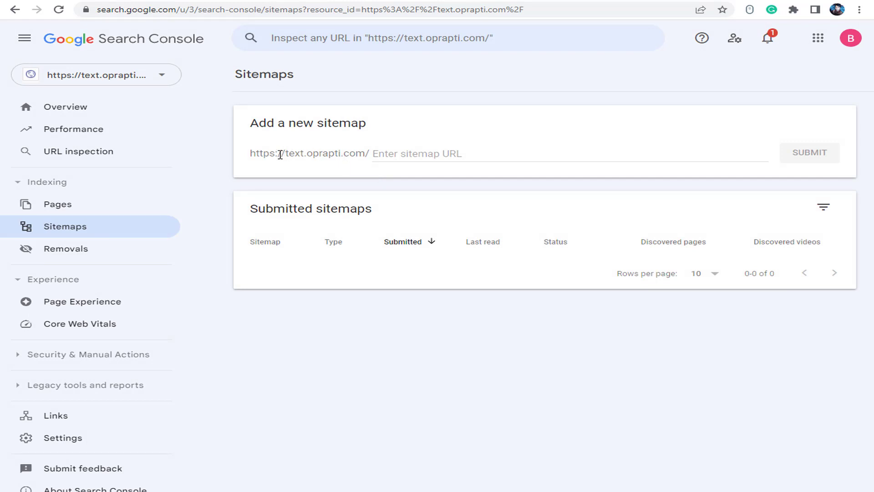
{"action": "left_click_drag", "start_coordinate": [280, 155], "coordinate": [364, 155]}
{"action": "left_click", "coordinate": [364, 155]}
{"action": "left_click", "coordinate": [392, 153]}
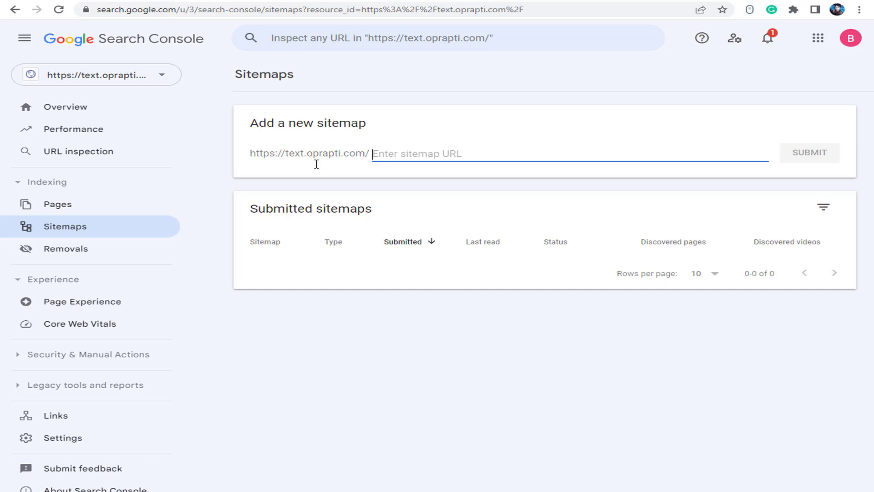
{"action": "left_click", "coordinate": [75, 117]}
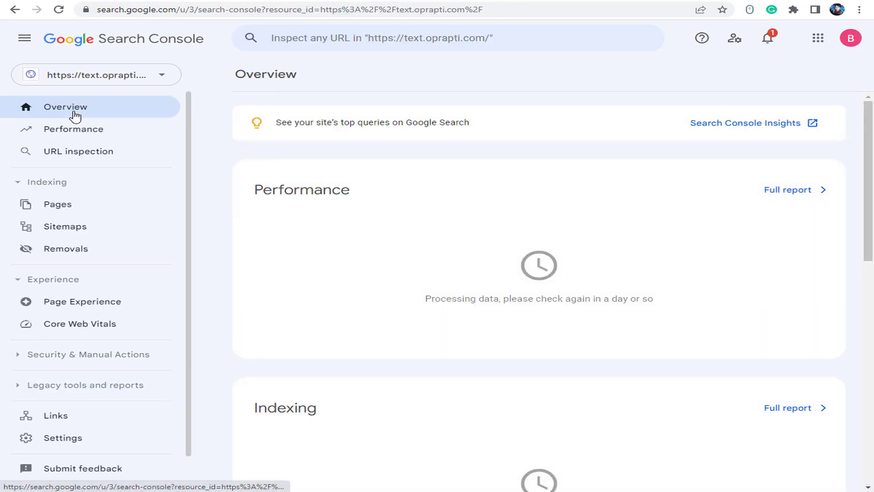